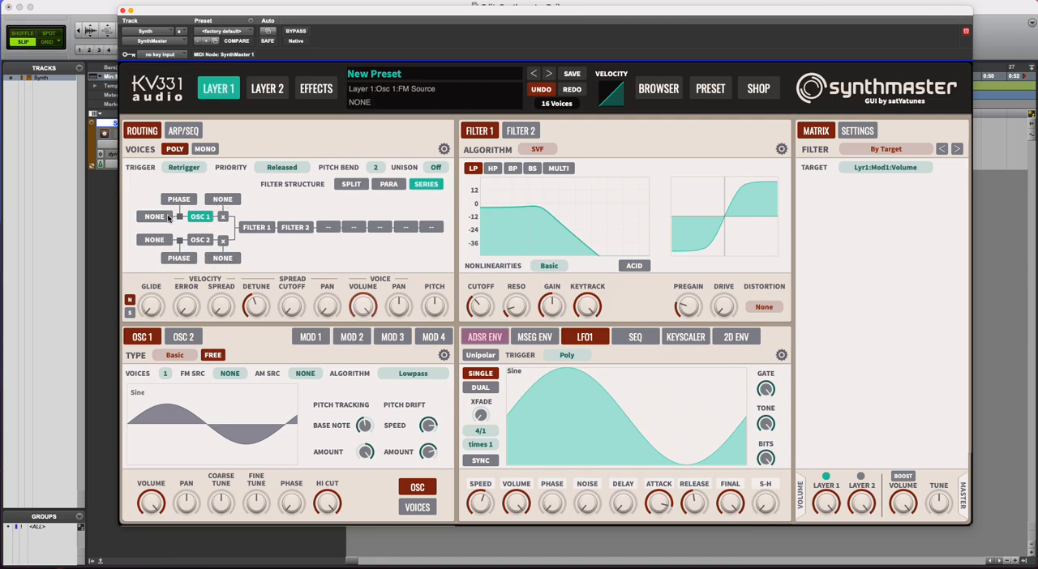
Set Osc 1's AM source to Modulator 1 and compare the Mod 1 and Osc 1 settings.
click(223, 201)
click(236, 270)
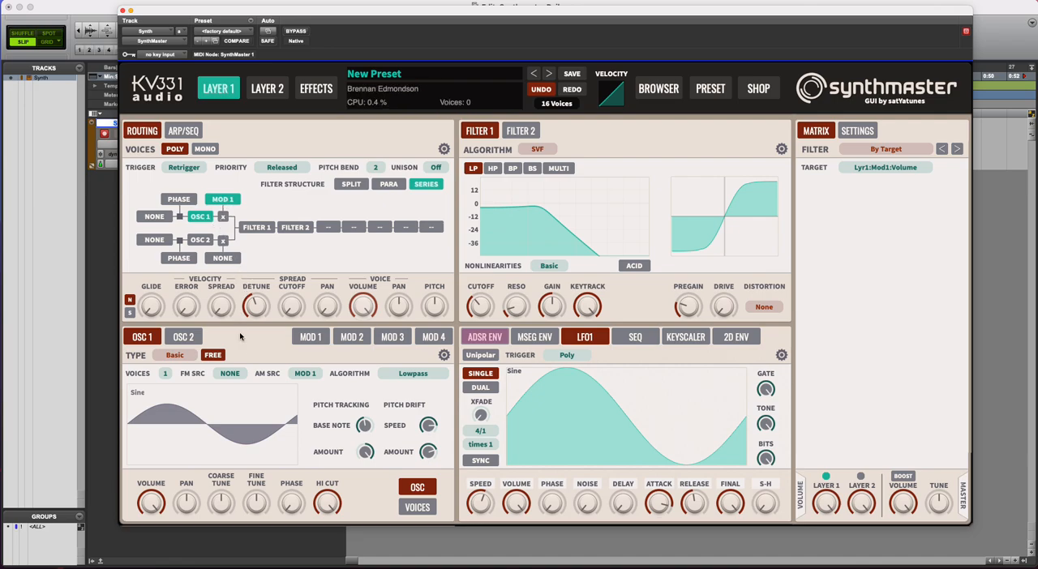
click(313, 339)
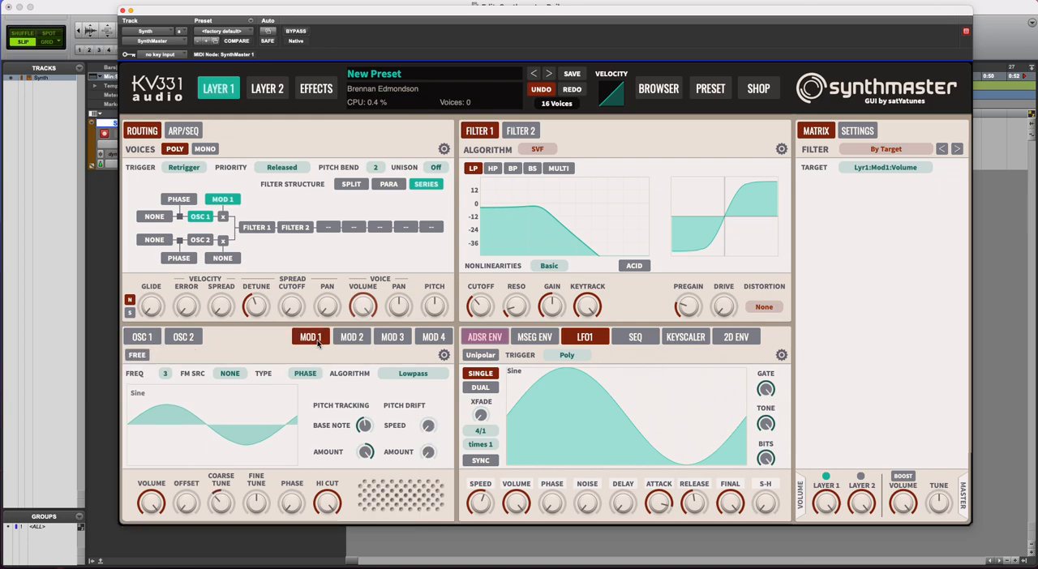
click(145, 337)
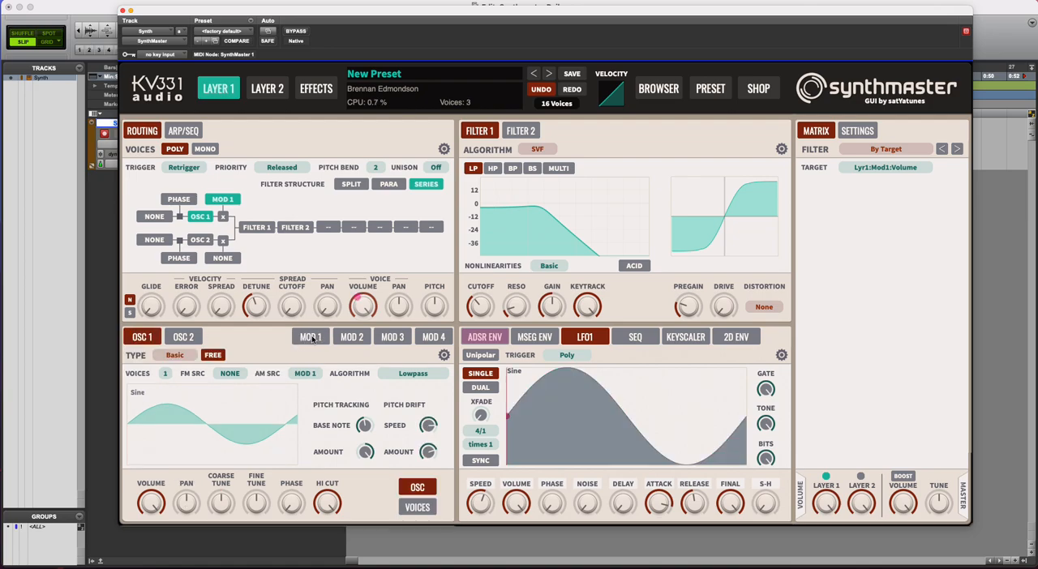
Reset Mod 1's coarse tune to its centre position and set its frequency to the integer 2.
click(313, 339)
drag(219, 503, 217, 509)
double_click(216, 509)
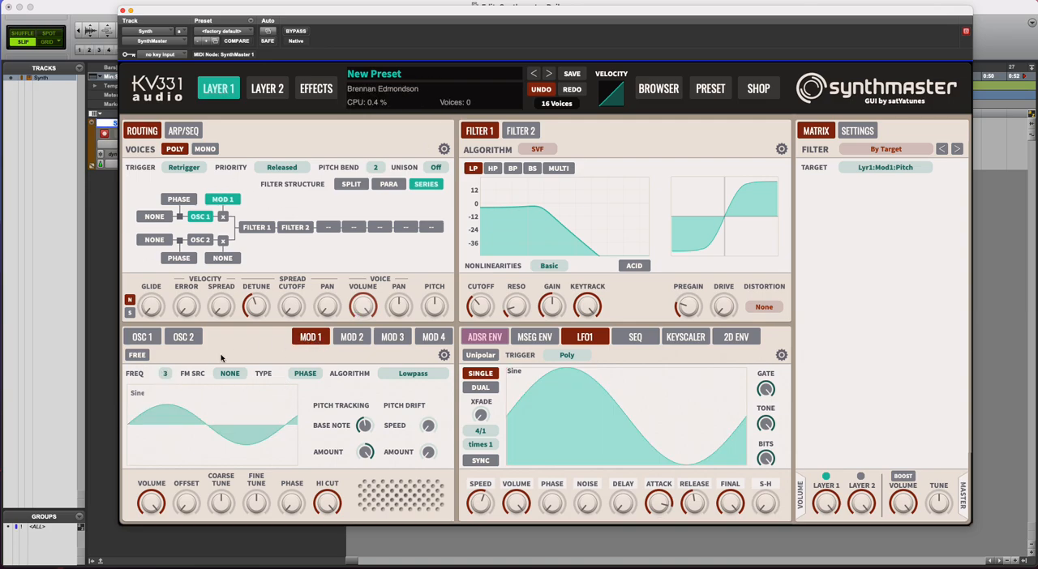
right_click(167, 375)
mouse_move(180, 420)
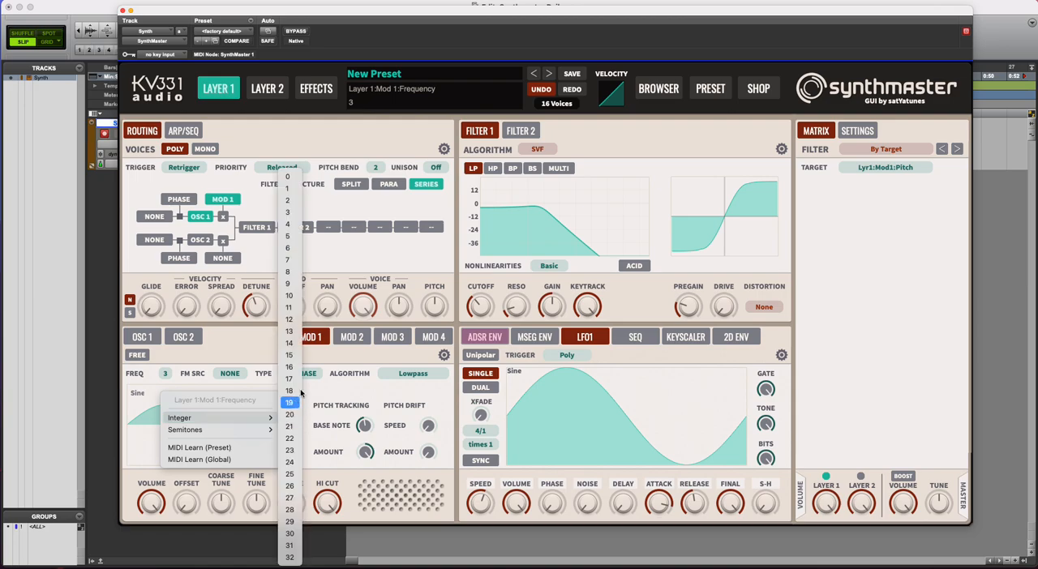
click(288, 200)
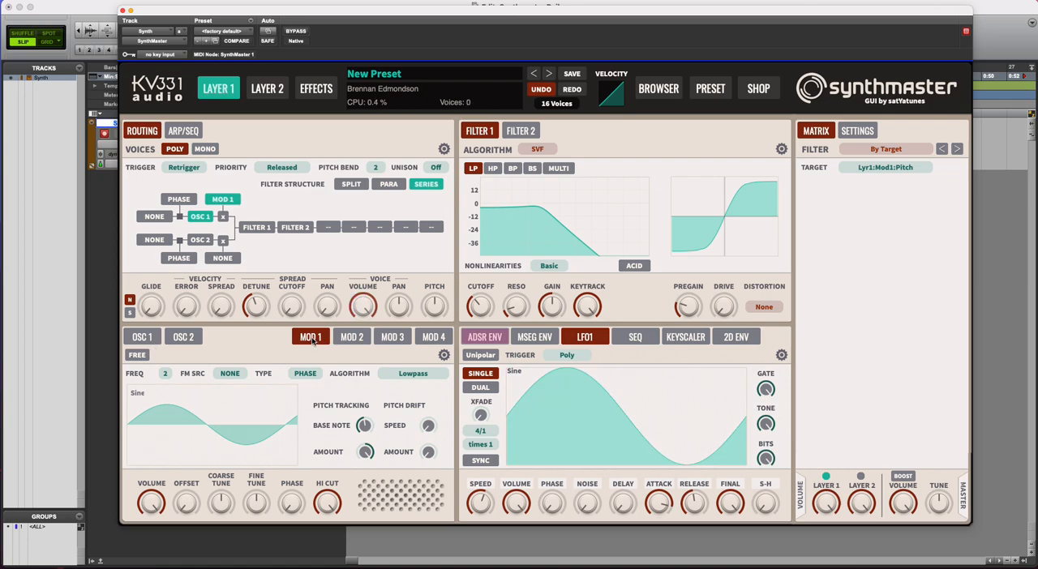
Check Osc 1, then set Mod 1's frequency to 7s using the semitone values.
click(142, 338)
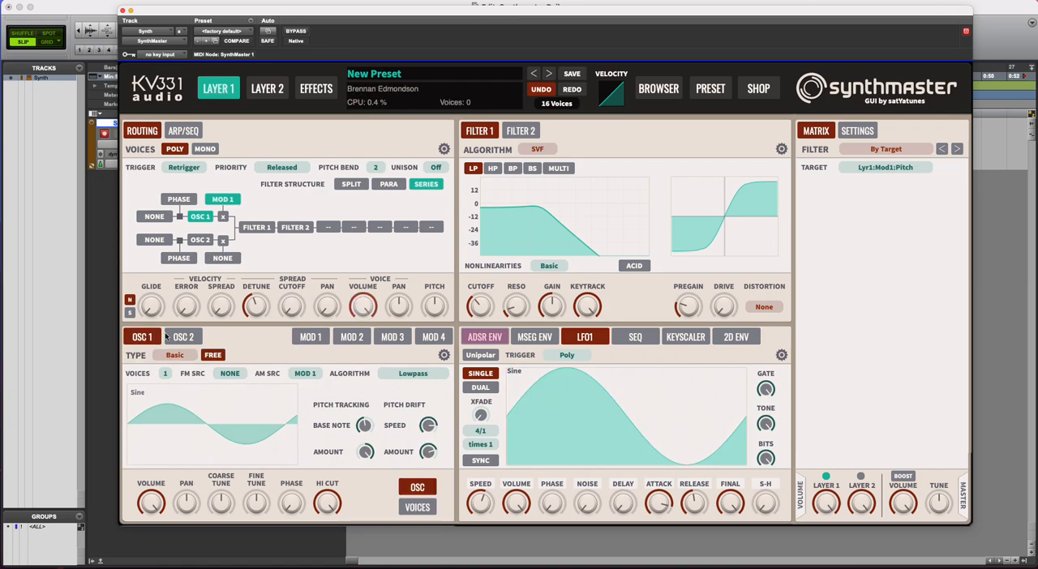
click(307, 339)
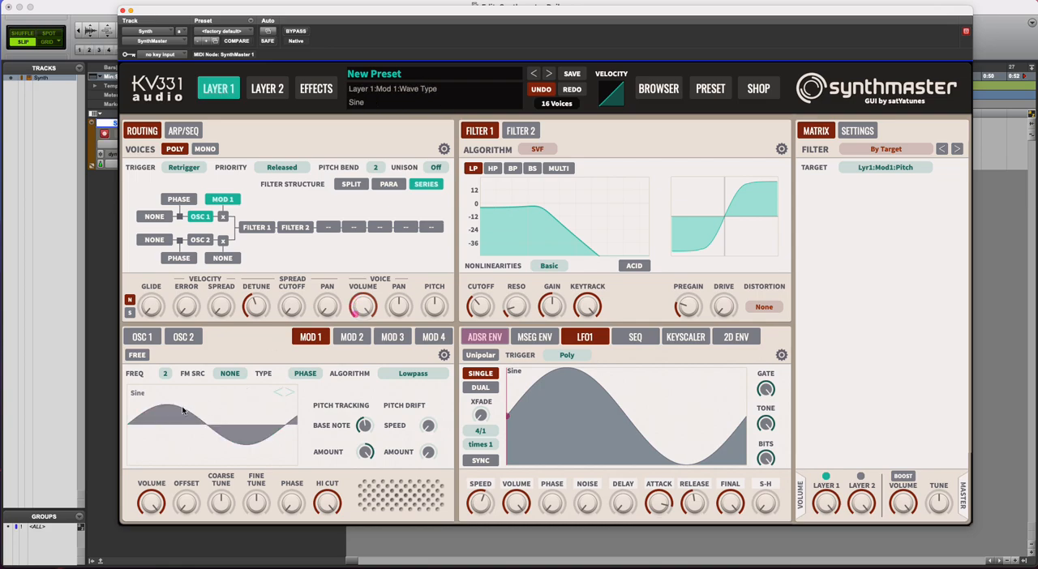
right_click(164, 373)
mouse_move(219, 430)
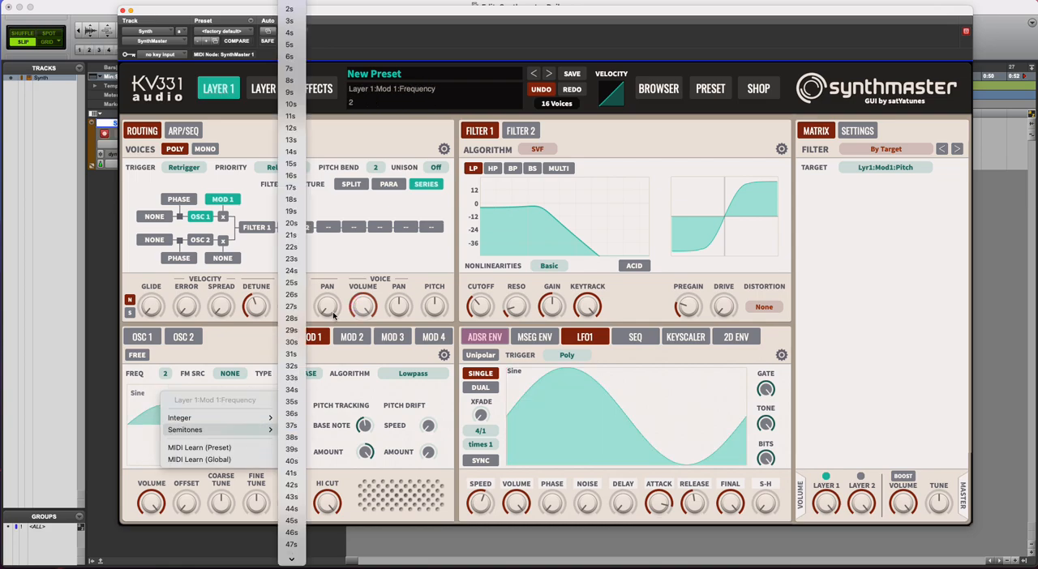
click(288, 69)
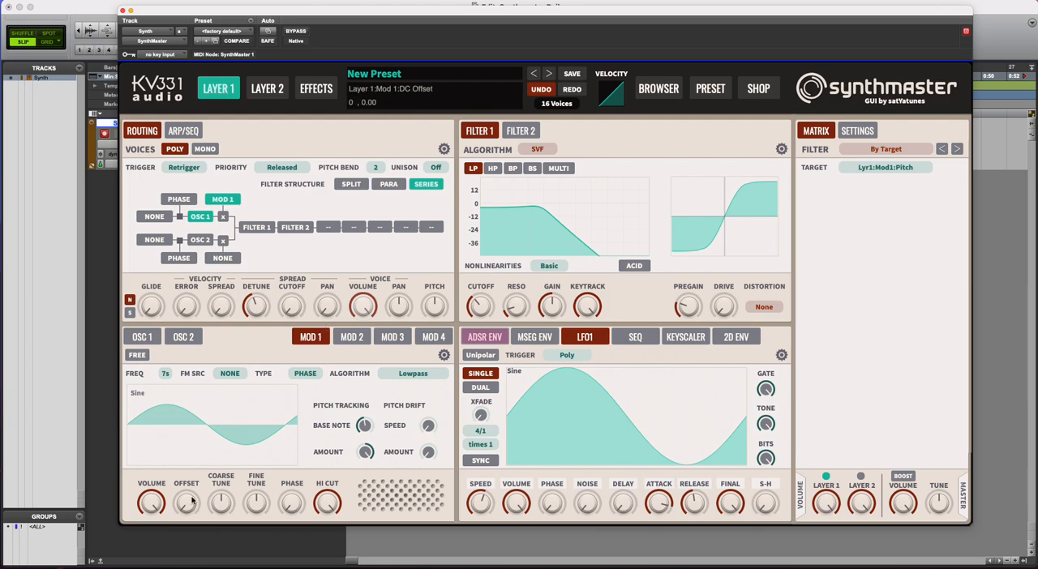
Raise Mod 1's DC offset to 1.00 and try out its volume and tuning controls.
drag(186, 515, 198, 423)
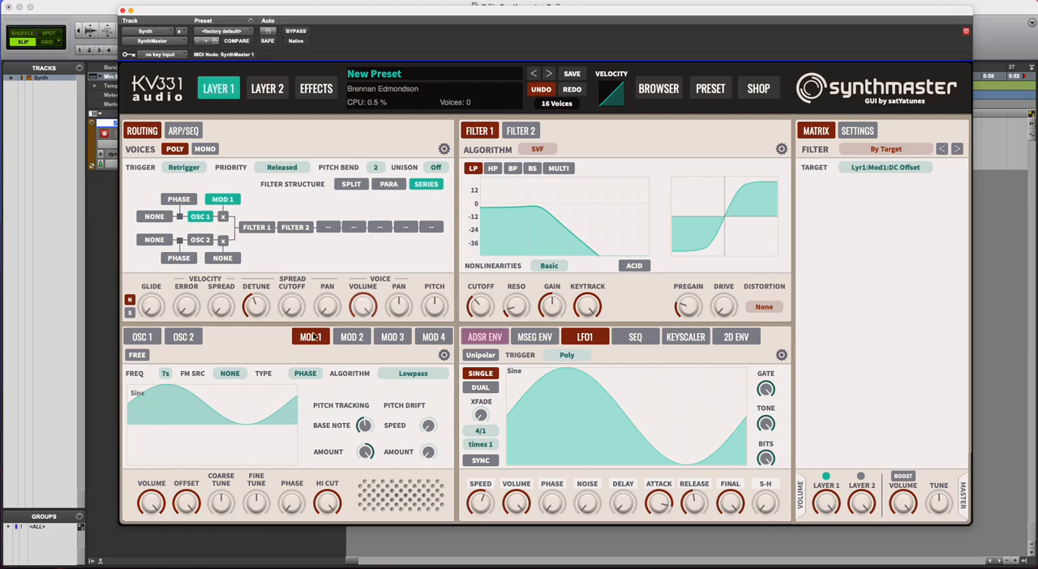
drag(151, 504, 182, 496)
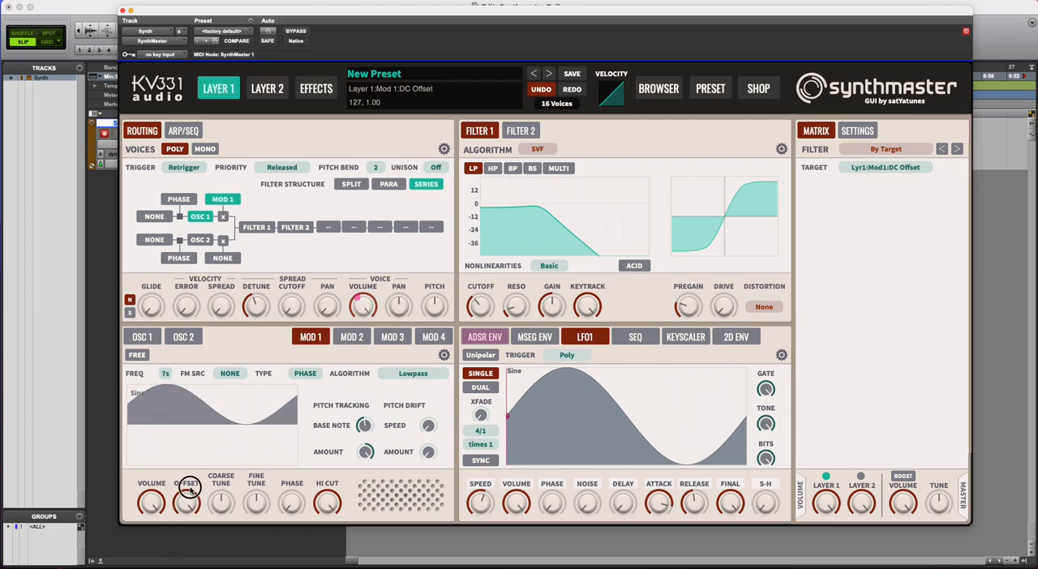
drag(257, 511, 225, 504)
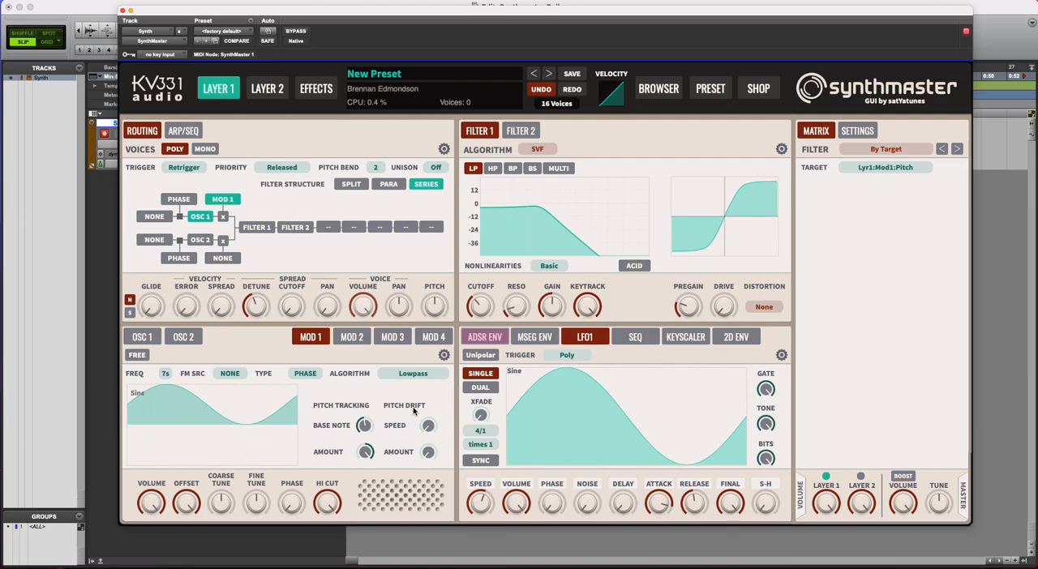
Raise Mod 1's pitch drift speed to full and its drift amount most of the way up.
click(428, 449)
drag(429, 445, 431, 395)
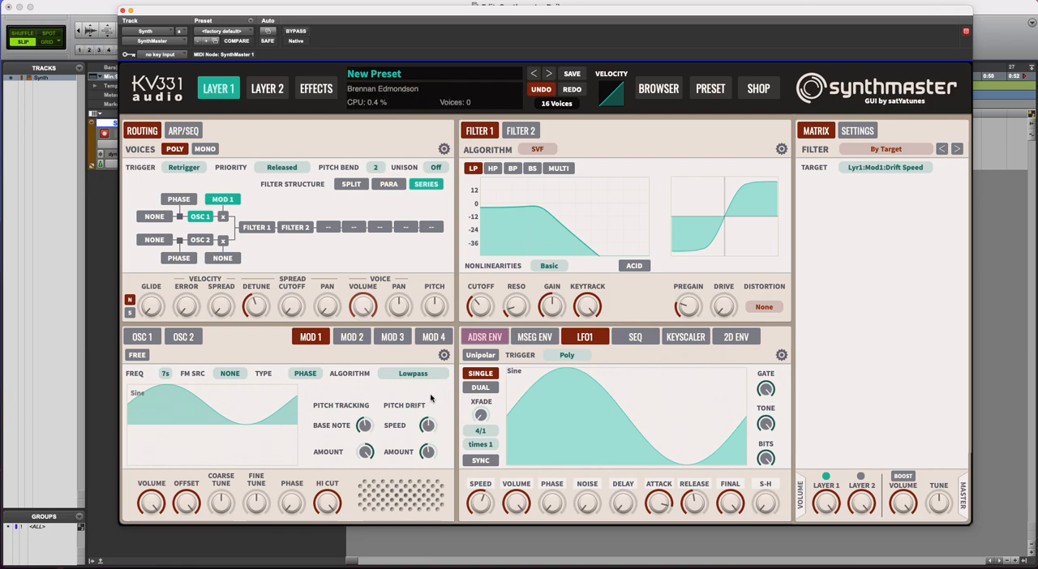
drag(428, 451, 428, 396)
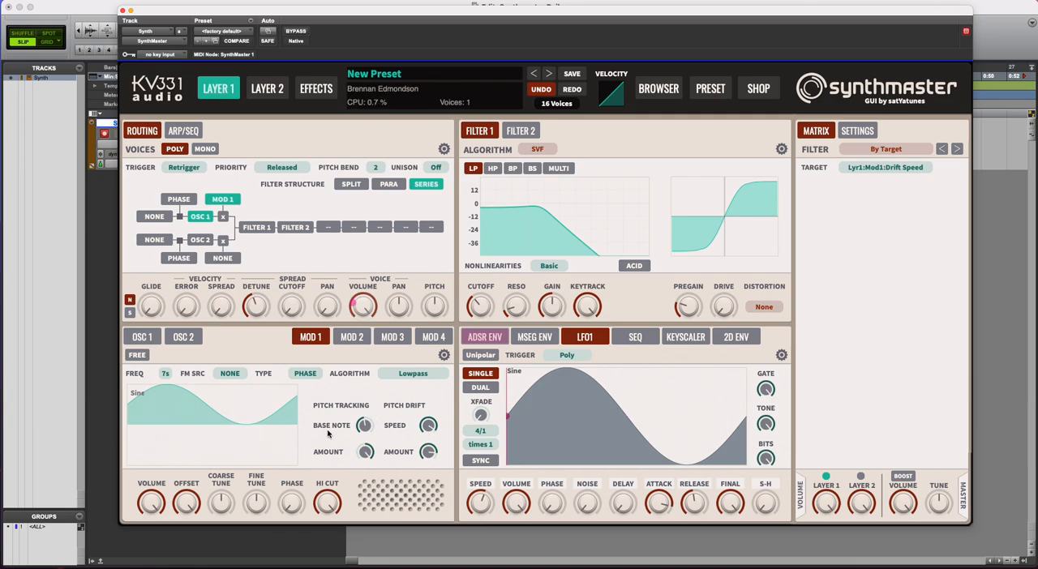
Set Mod 4's FM source to Modulator 1.
click(363, 340)
click(397, 339)
click(430, 341)
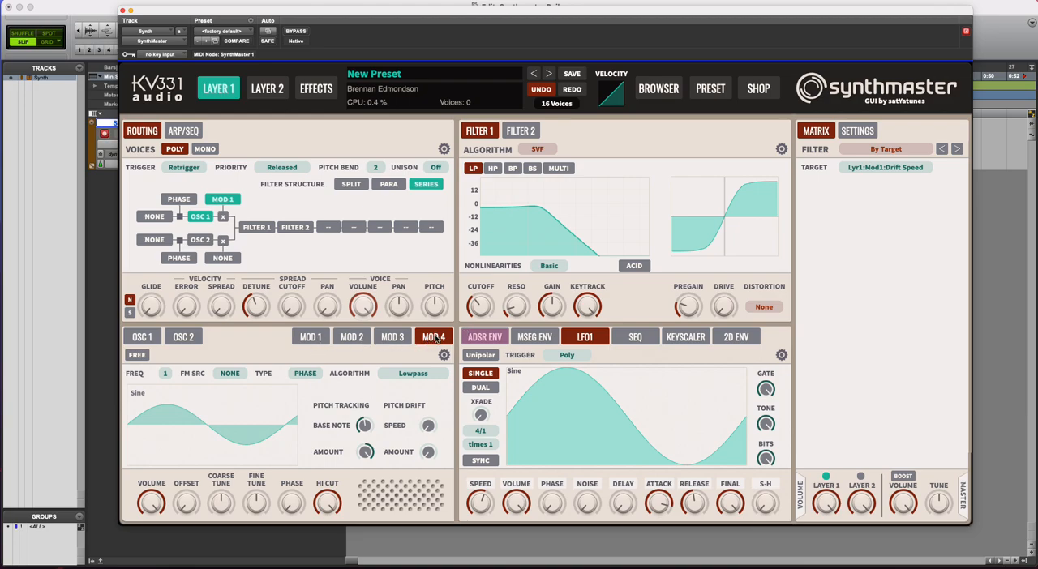
click(231, 373)
click(241, 255)
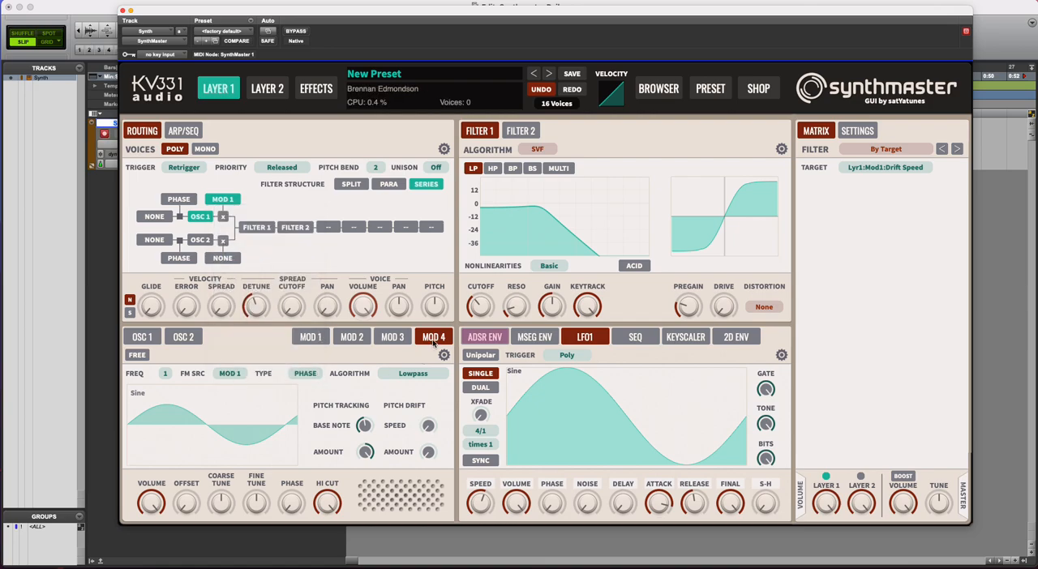
Assign Modulator 4 as Osc 1's FM source and raise Mod 4's DC offset to full.
click(154, 217)
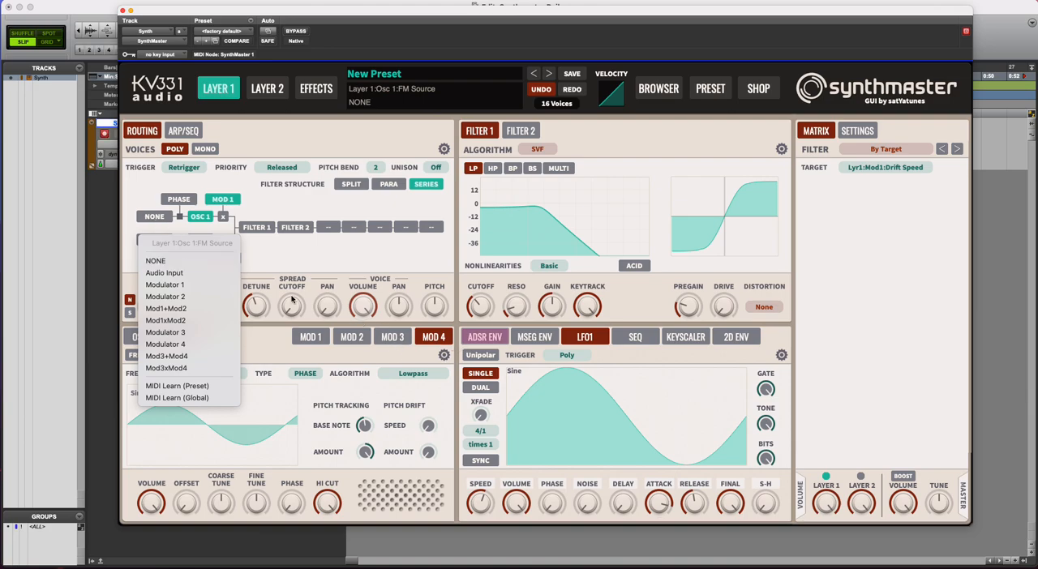
click(166, 344)
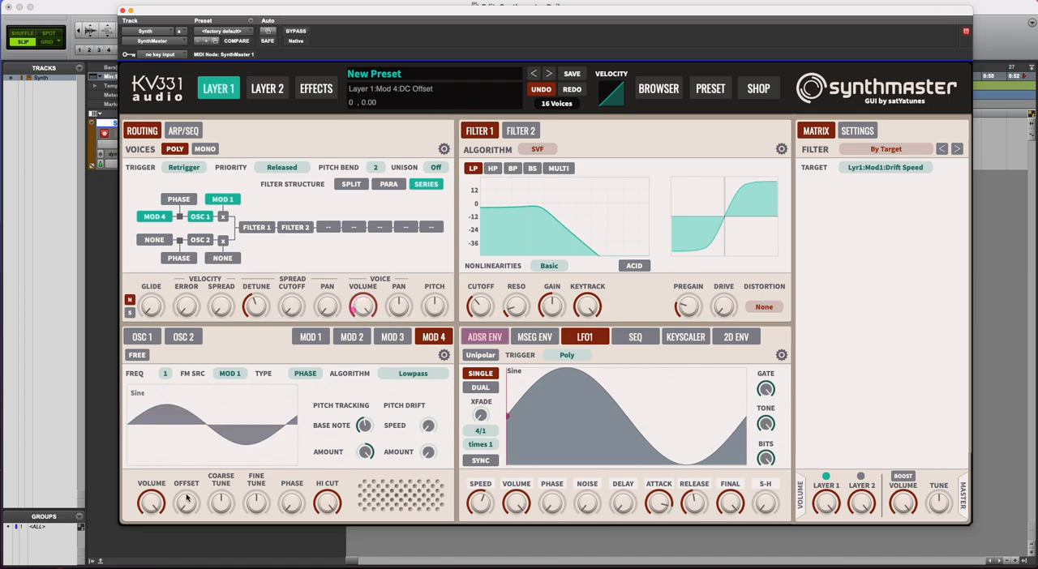
drag(188, 496, 194, 425)
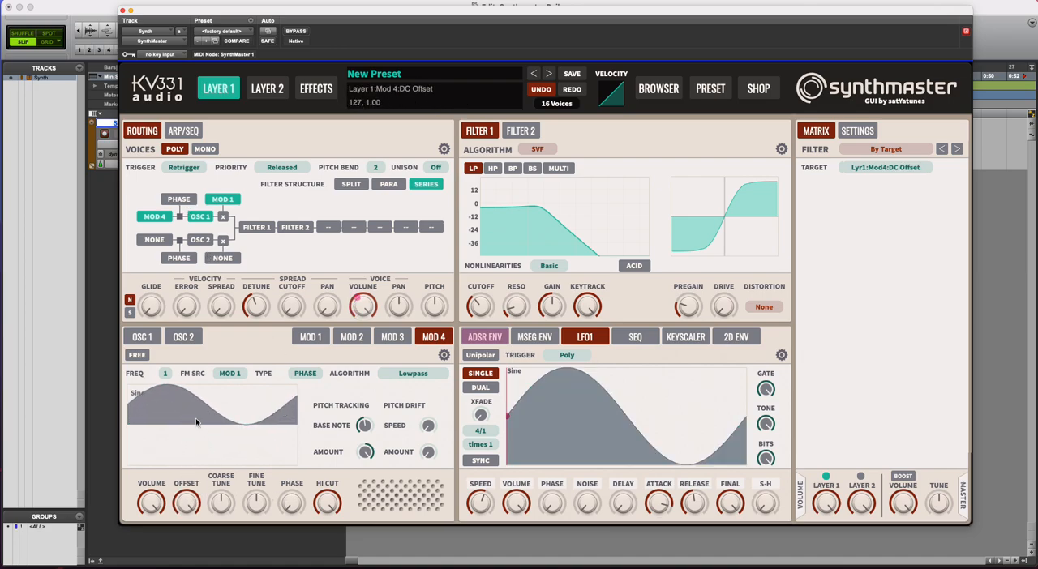
Set Mod 1's frequency to the integer 1.
click(362, 339)
click(311, 337)
right_click(164, 376)
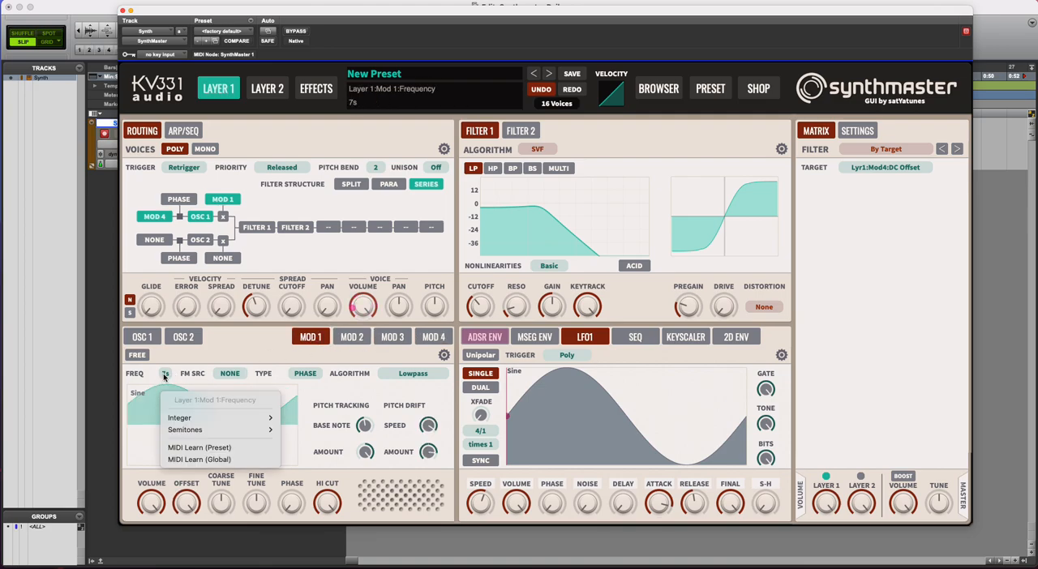
mouse_move(183, 417)
click(293, 192)
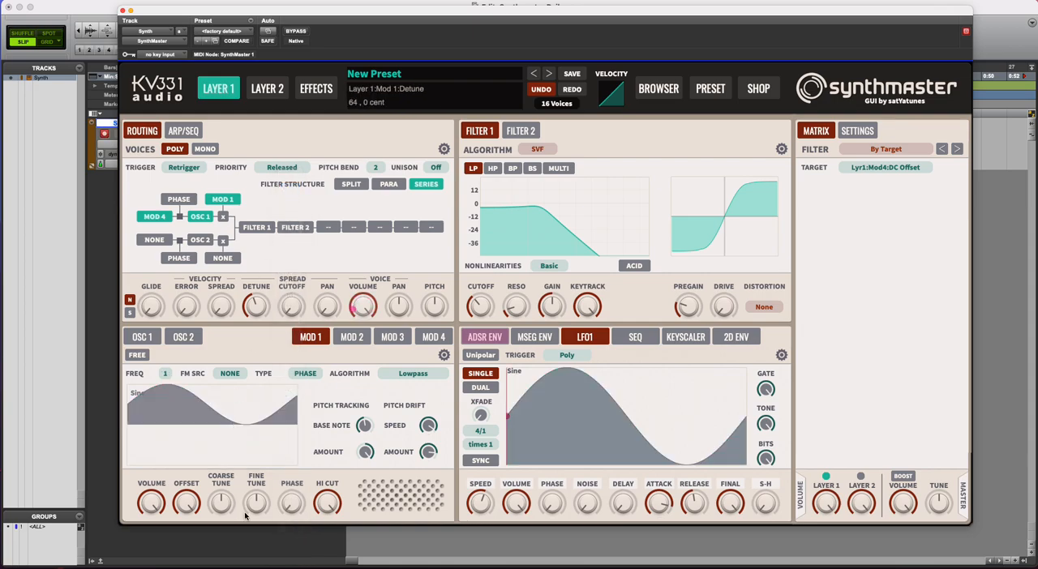
Tune Mod 1 slightly upward with fine tune and raise its phase to a little under halfway.
mouse_move(221, 504)
mouse_down()
mouse_move(220, 527)
mouse_move(225, 494)
mouse_up()
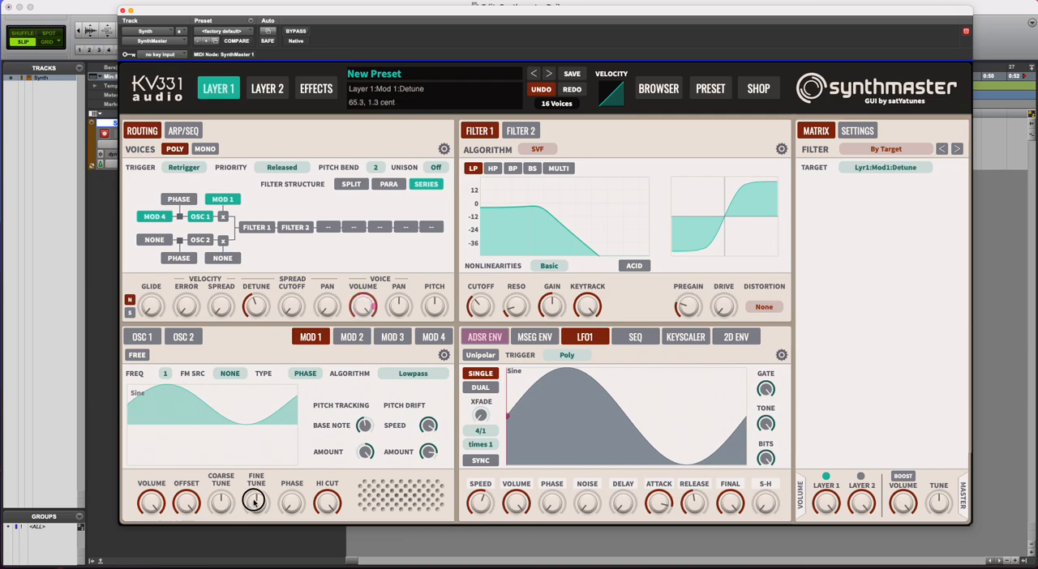
drag(291, 504, 299, 474)
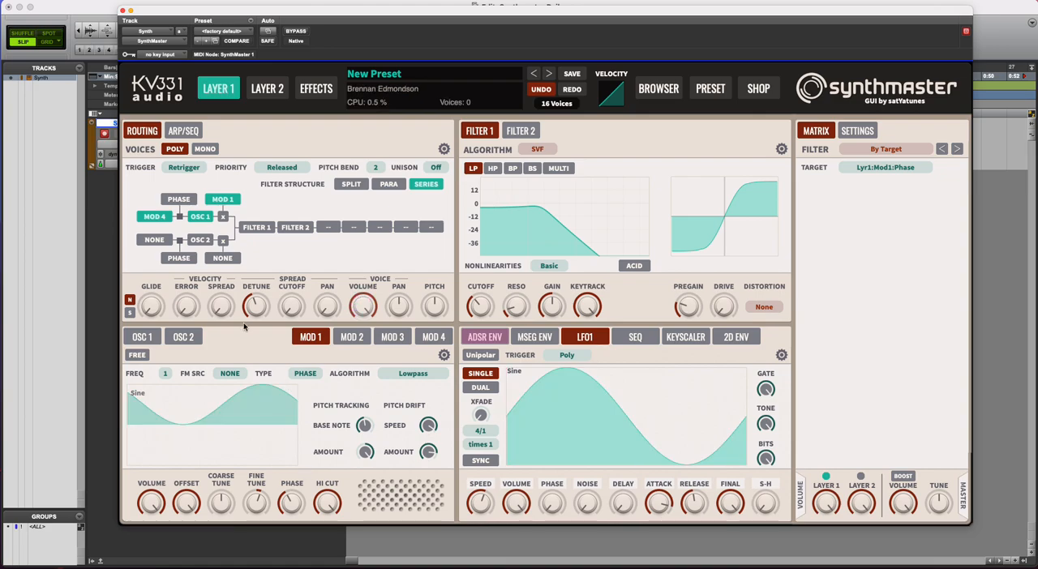
Review Mod 4 and Mod 1, and set Osc 1's FM source back to NONE.
click(430, 336)
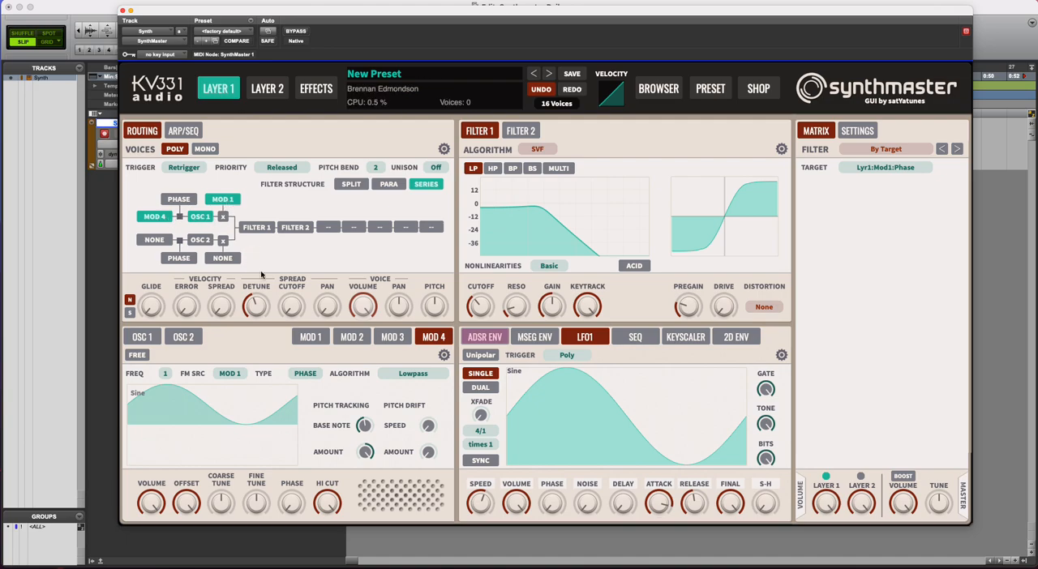
click(308, 337)
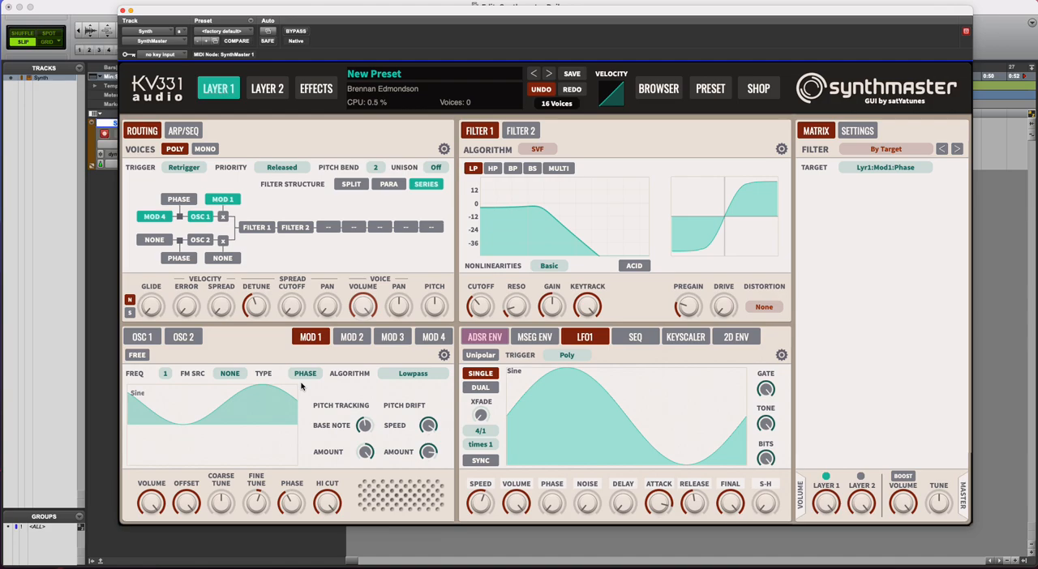
click(152, 219)
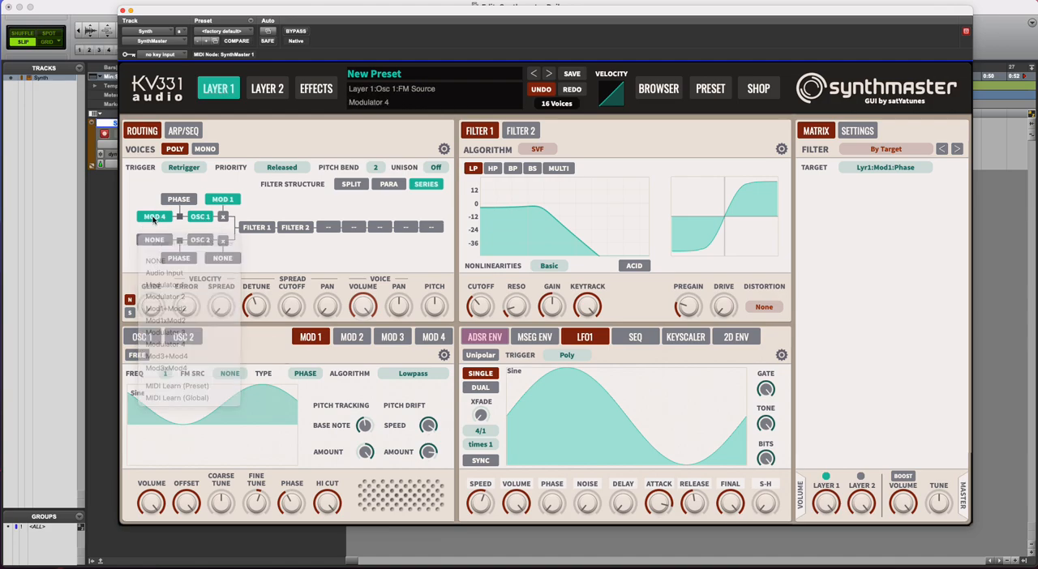
click(154, 260)
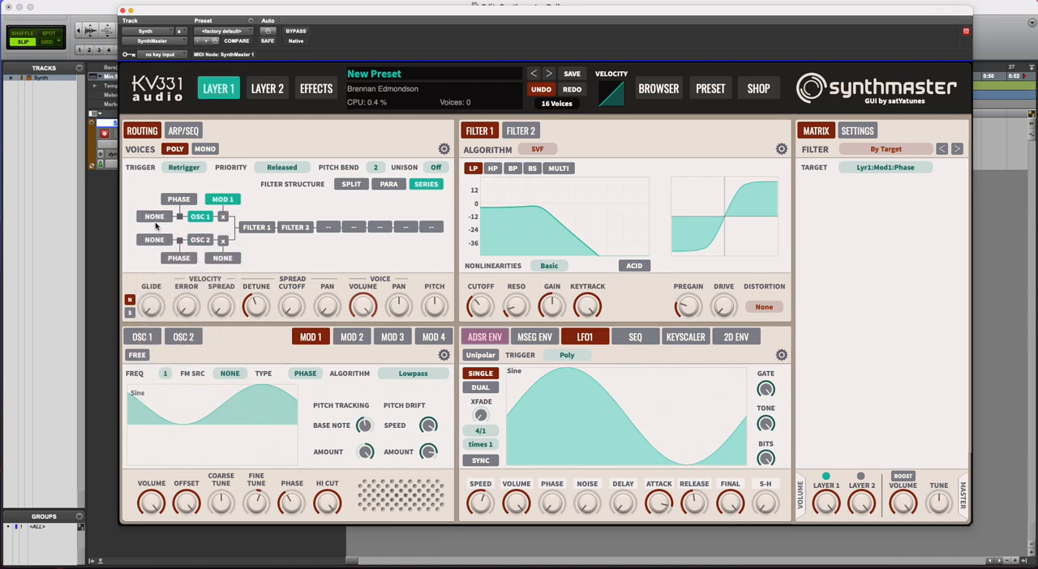
click(154, 218)
click(156, 260)
click(183, 336)
click(311, 338)
Change Osc 1's AM type from multiply to add (+) and set Mod 1's frequency to the integer 2.
click(223, 220)
click(245, 272)
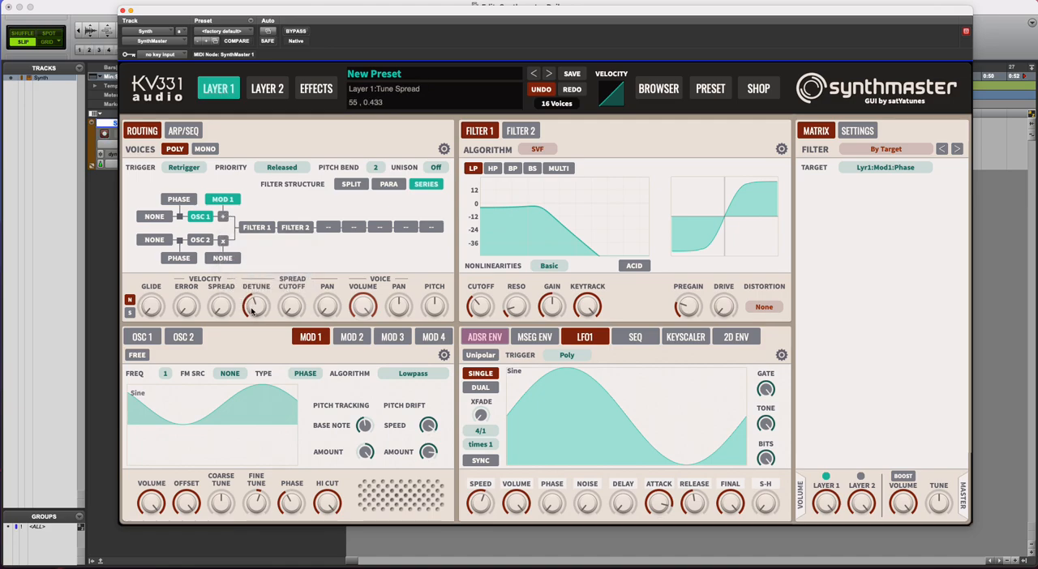
click(164, 374)
mouse_move(219, 418)
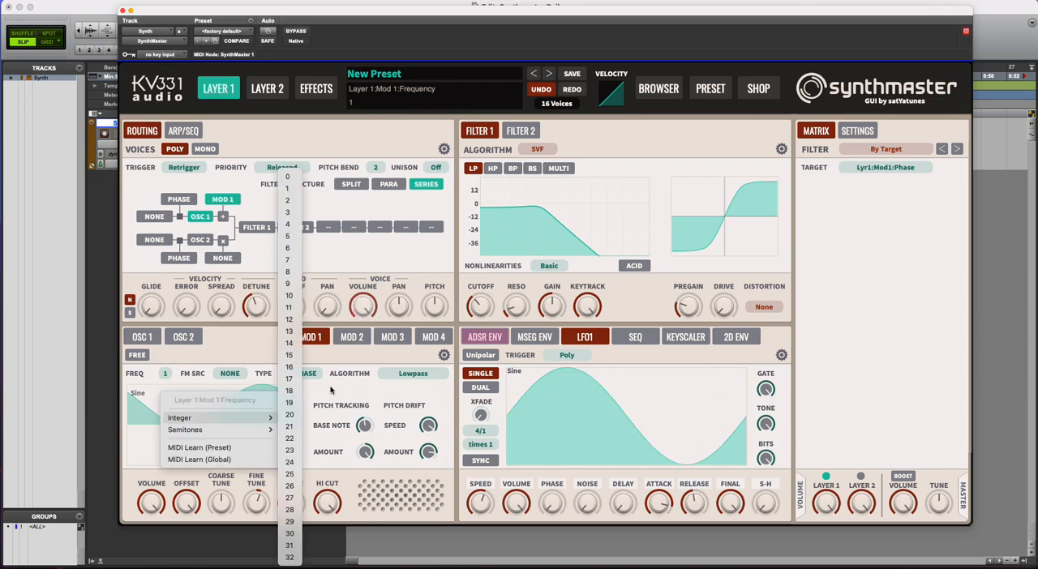
click(294, 201)
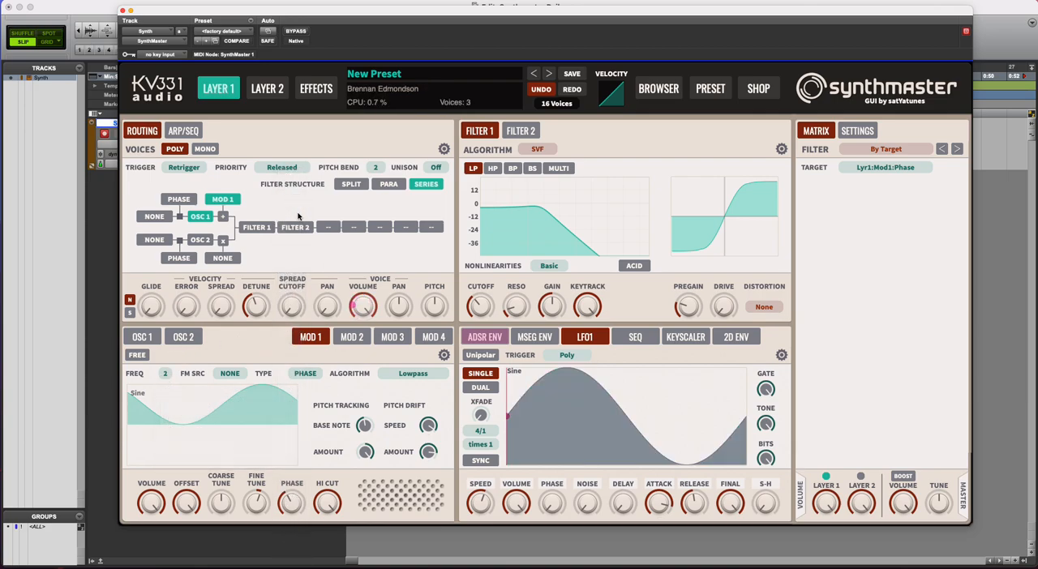
Compare the settings of Osc 1, Osc 2 and Mod 1.
click(146, 337)
click(183, 339)
click(155, 340)
click(179, 337)
click(322, 337)
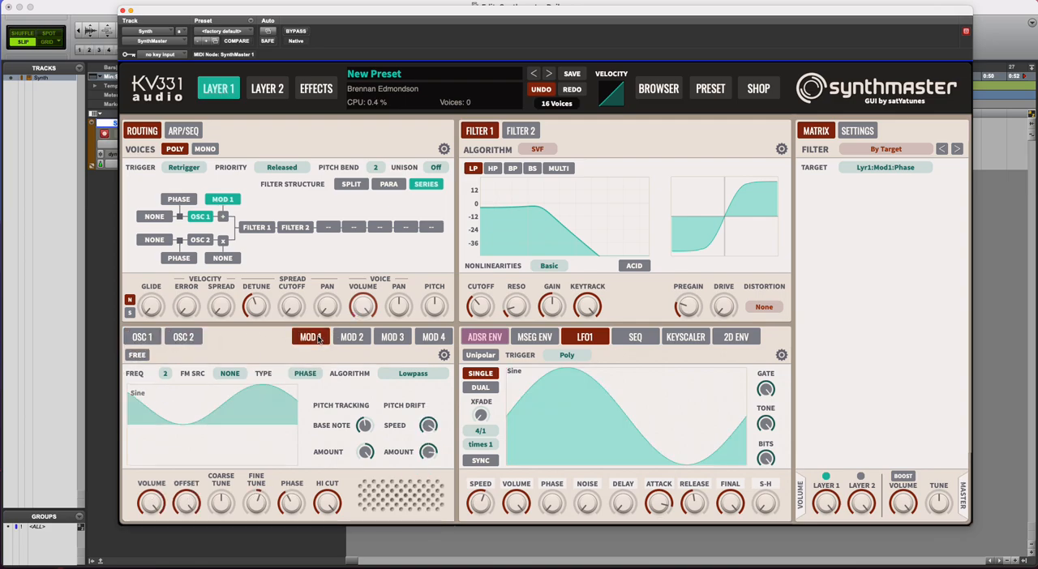
click(142, 337)
click(181, 337)
click(144, 338)
click(182, 337)
click(303, 339)
Set Osc 1's AM source to Mod1+Mod2 and open Mod 2's settings.
click(223, 215)
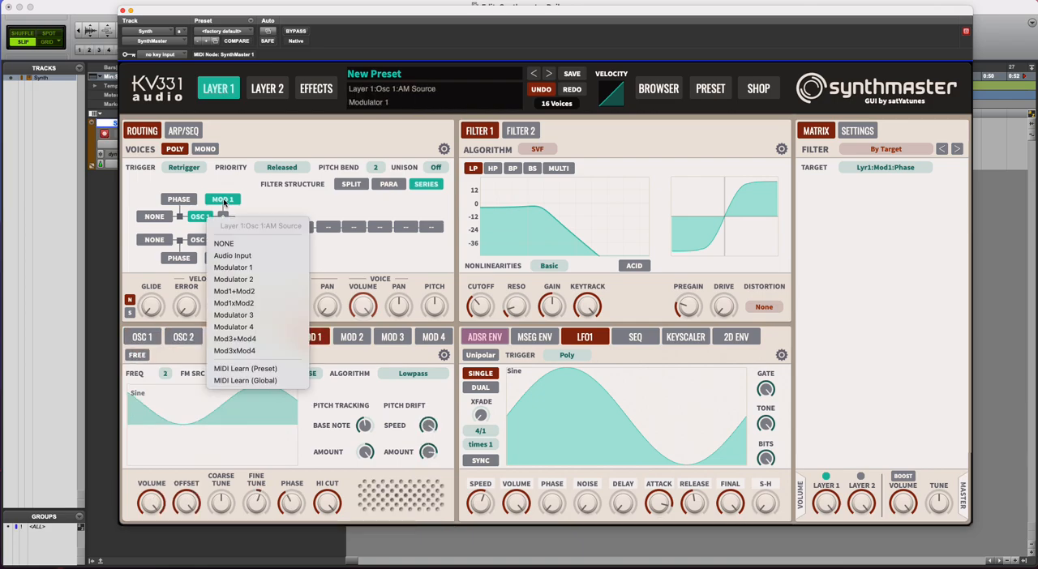
click(246, 291)
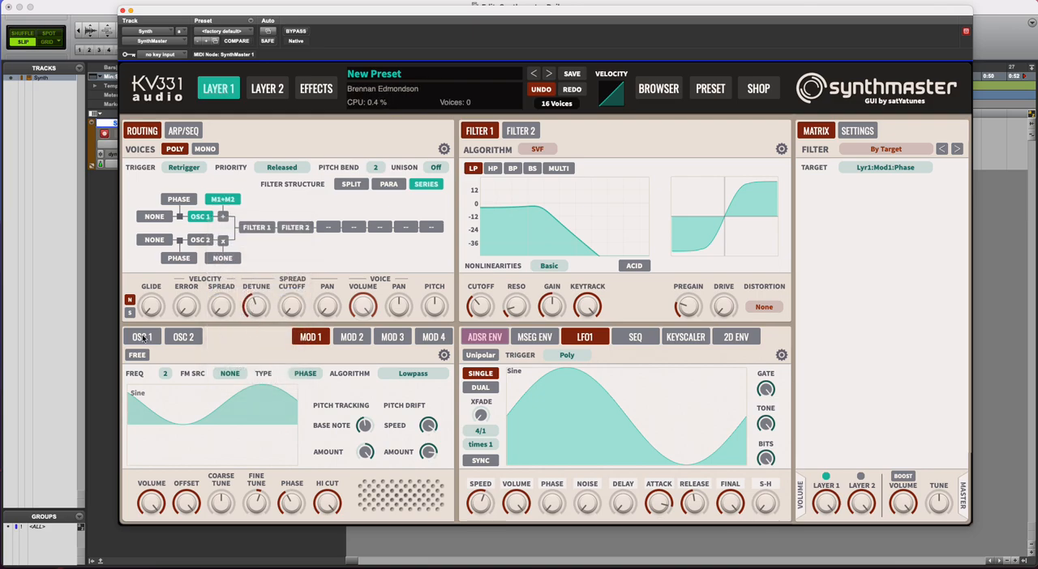
click(182, 338)
click(312, 338)
click(352, 341)
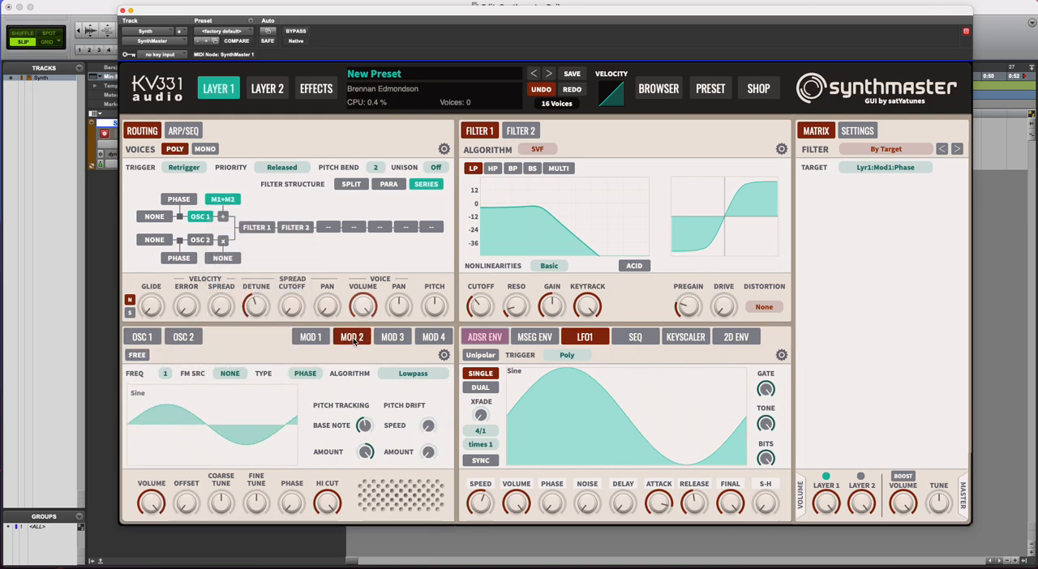